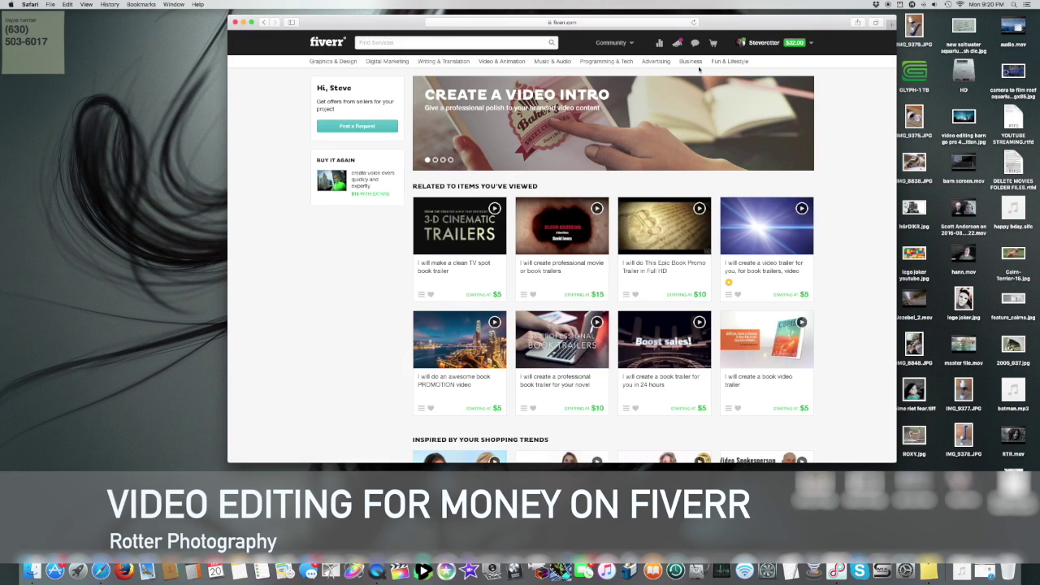
Step: Search Fiverr for 'voice over' gigs and scroll down through the results
{"action": "left_click", "coordinate": [514, 42]}
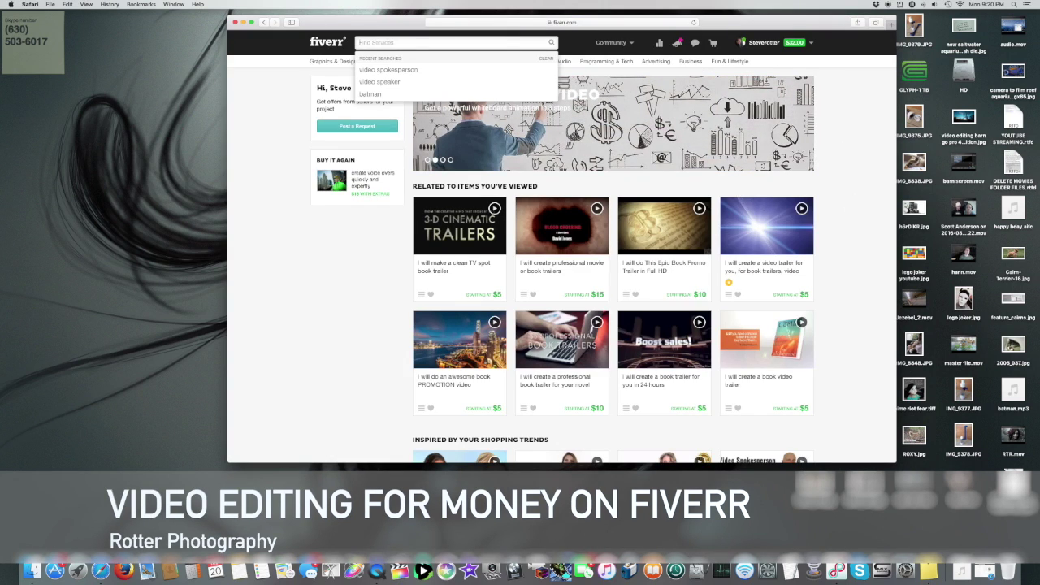
{"action": "type", "text": "voice over"}
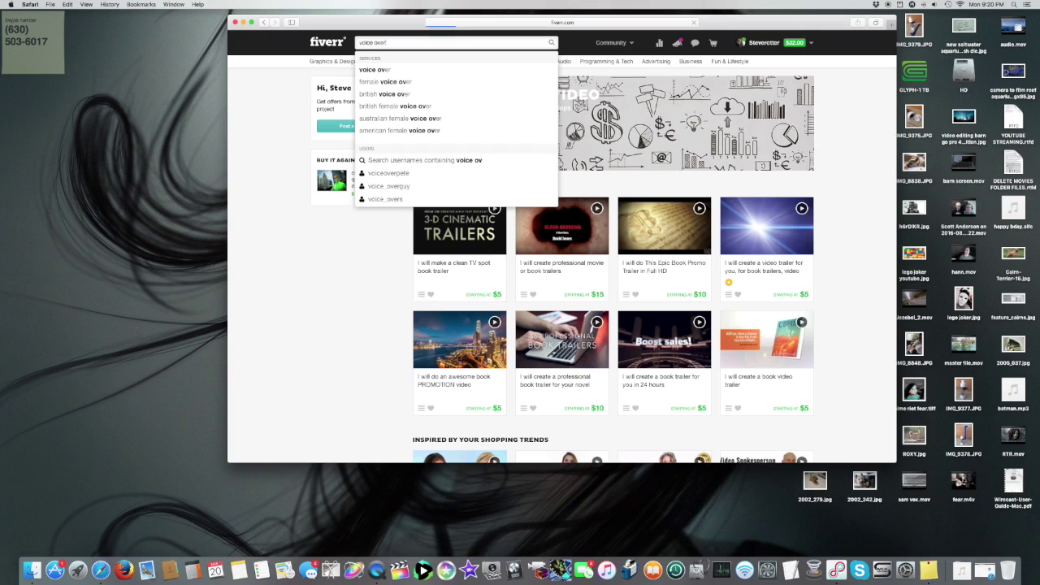
{"action": "key", "text": "Return"}
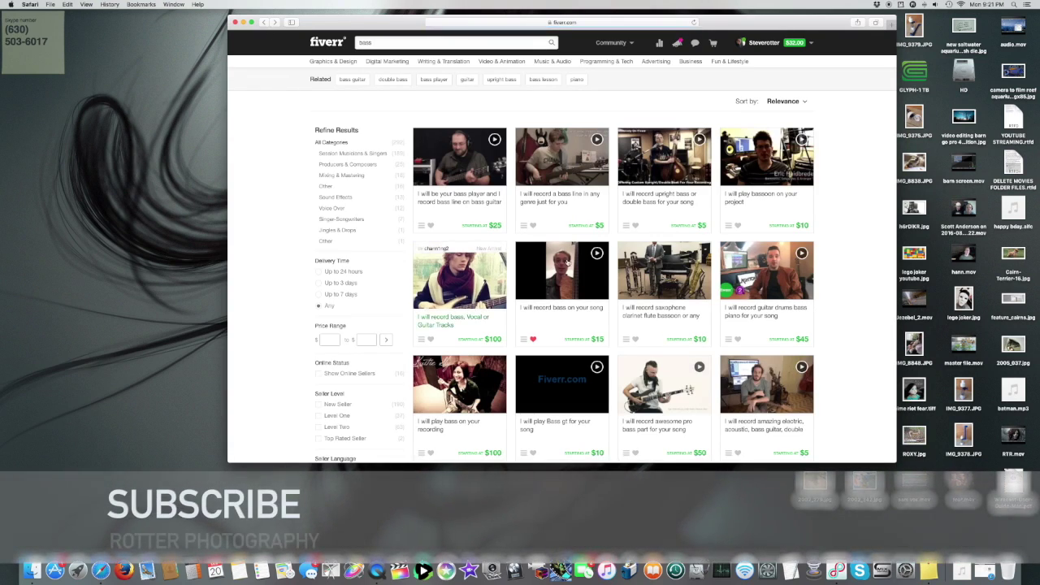
{"action": "scroll", "coordinate": [580, 271], "scroll_direction": "down", "scroll_amount": 3}
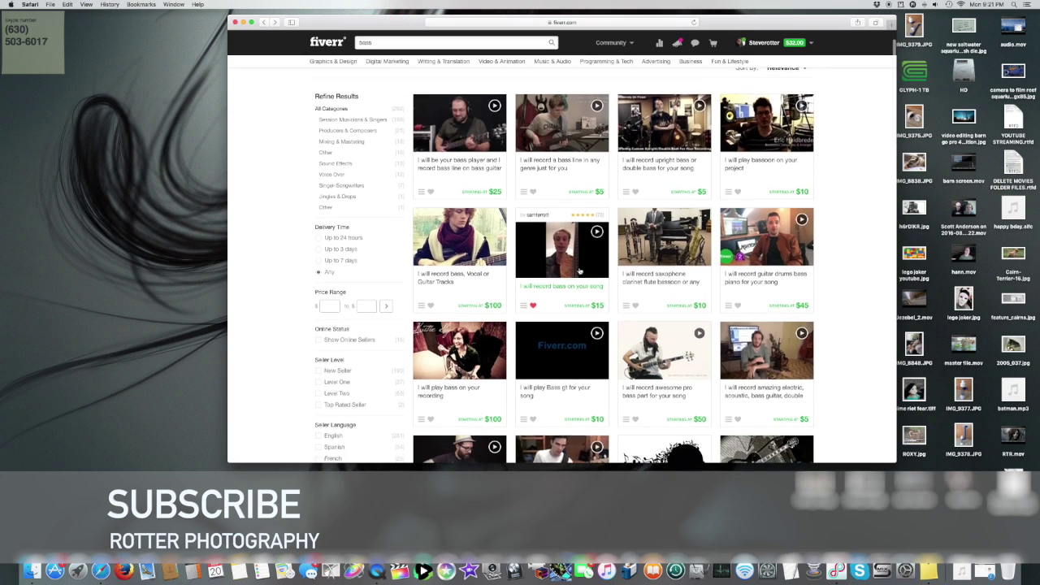
{"action": "scroll", "coordinate": [579, 271], "scroll_direction": "down", "scroll_amount": 1}
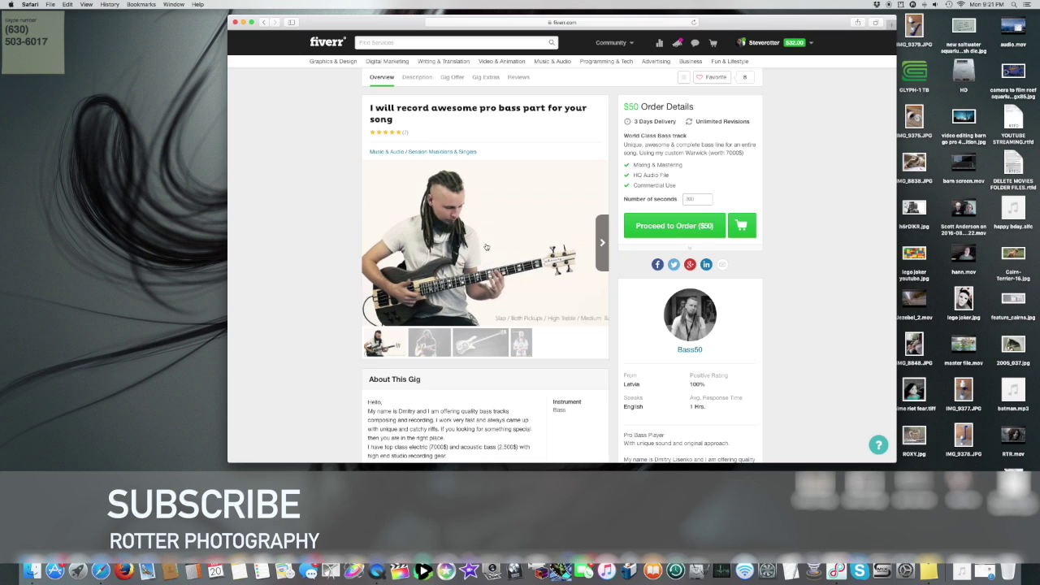
Step: Play the bass gig's sample video and scroll through the gig page
{"action": "left_click", "coordinate": [485, 246]}
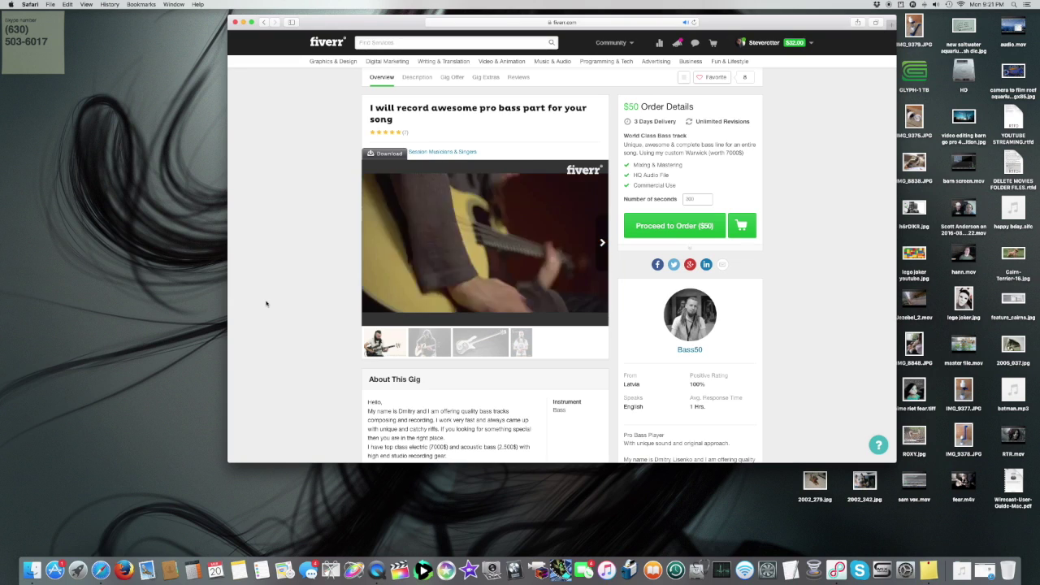
{"action": "scroll", "coordinate": [266, 304], "scroll_direction": "down", "scroll_amount": 2}
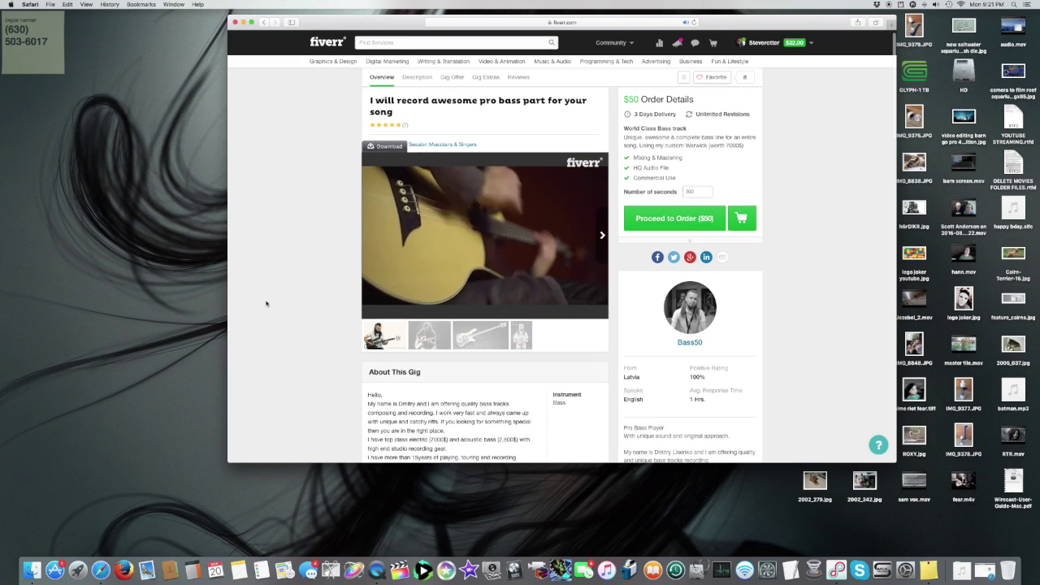
{"action": "scroll", "coordinate": [266, 303], "scroll_direction": "down", "scroll_amount": 3}
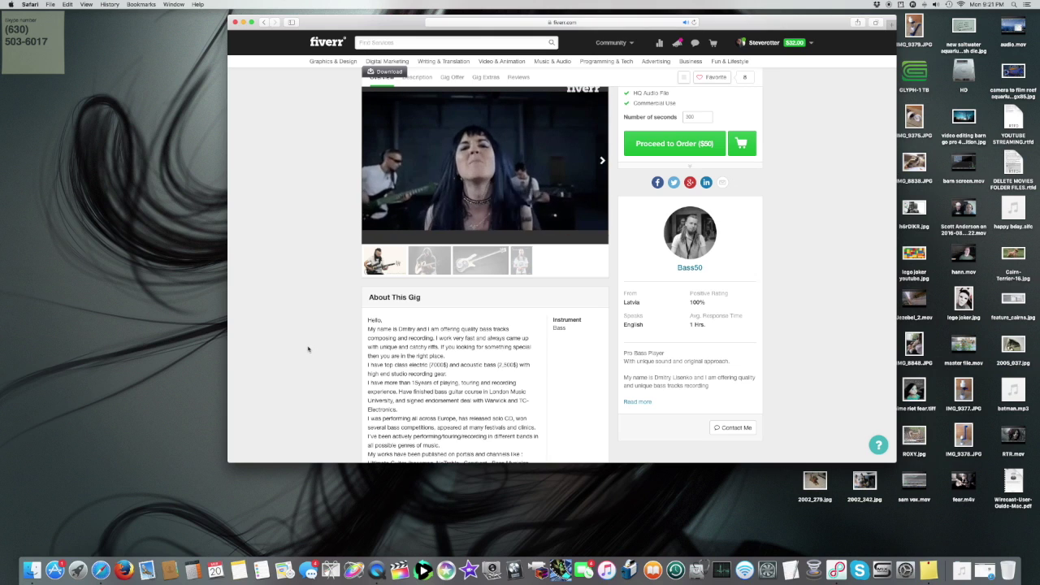
{"action": "scroll", "coordinate": [308, 350], "scroll_direction": "up", "scroll_amount": 3}
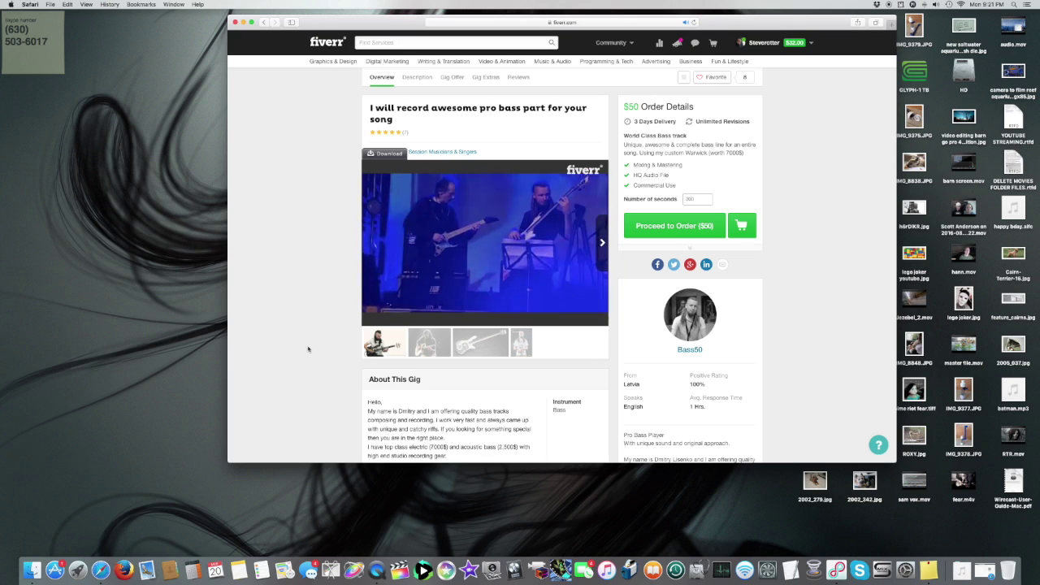
{"action": "mouse_move", "coordinate": [371, 320]}
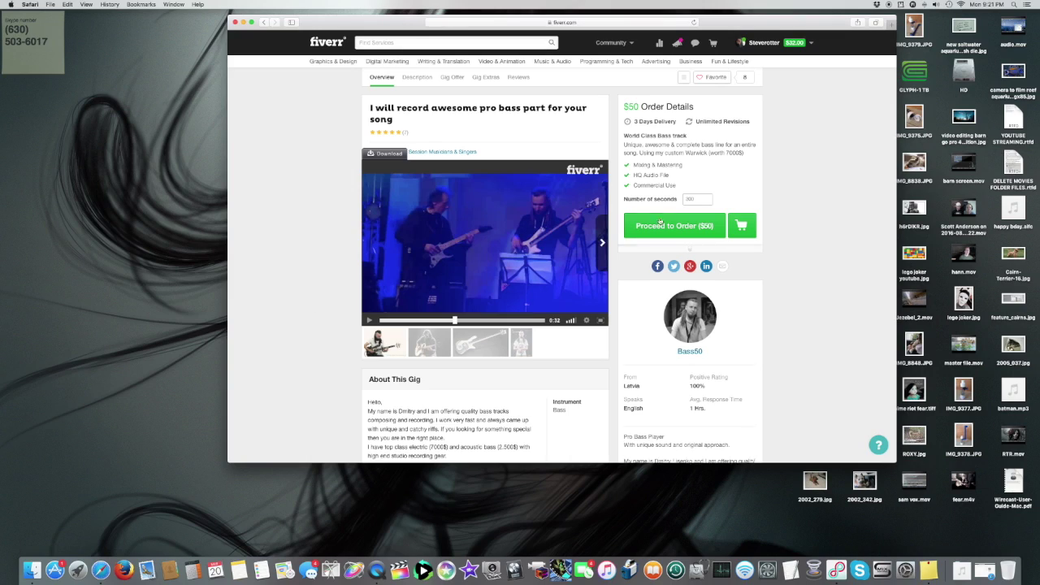
Step: Expand the gig extras panel listing Extra Fast Delivery and Record Video
{"action": "mouse_move", "coordinate": [662, 231]}
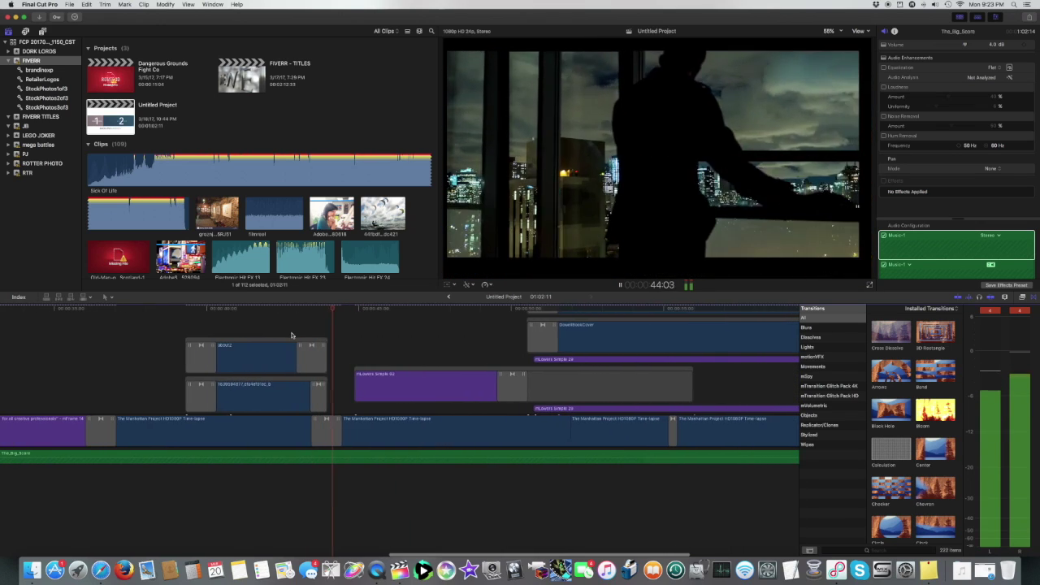
Step: Watch the stacked store-logo clips as the trailer plays to its end at about 1:02
{"action": "scroll", "coordinate": [348, 331], "scroll_direction": "up", "scroll_amount": 3}
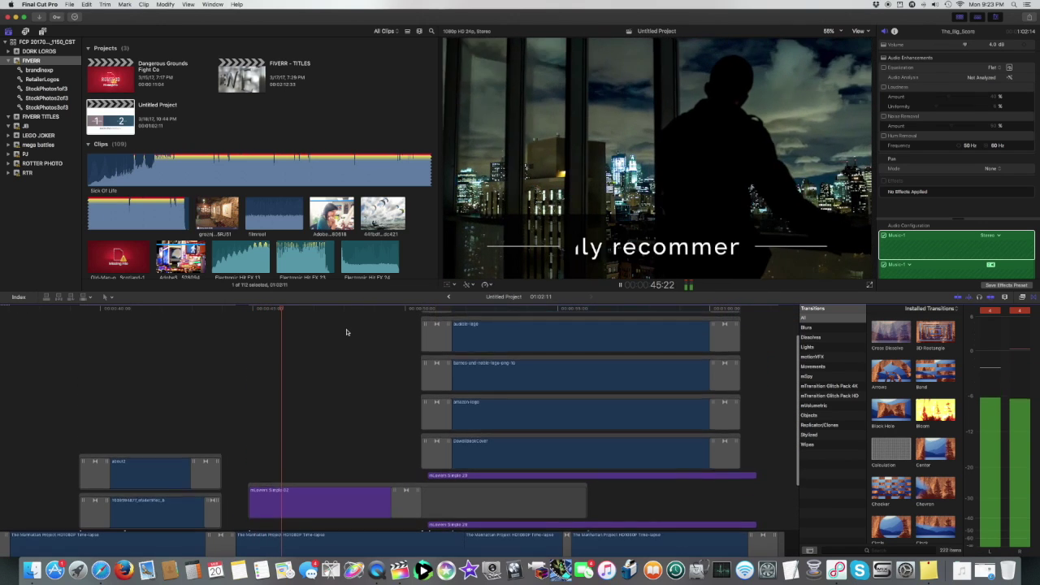
{"action": "scroll", "coordinate": [346, 332], "scroll_direction": "up", "scroll_amount": 2}
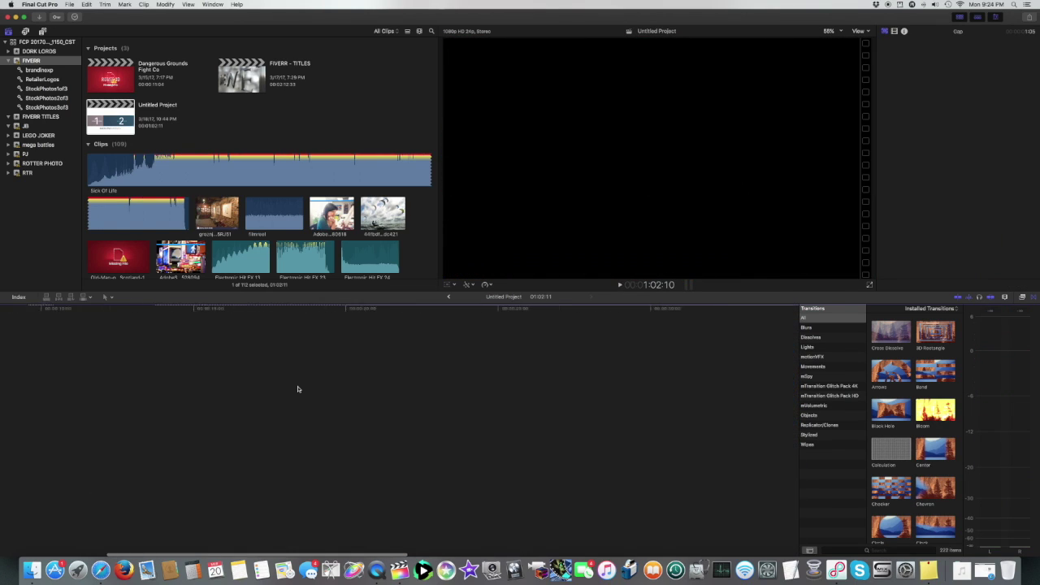
Step: Scroll the timeline so the full trailer, opening titles through retailer logos, is visible
{"action": "scroll", "coordinate": [298, 389], "scroll_direction": "down", "scroll_amount": 10}
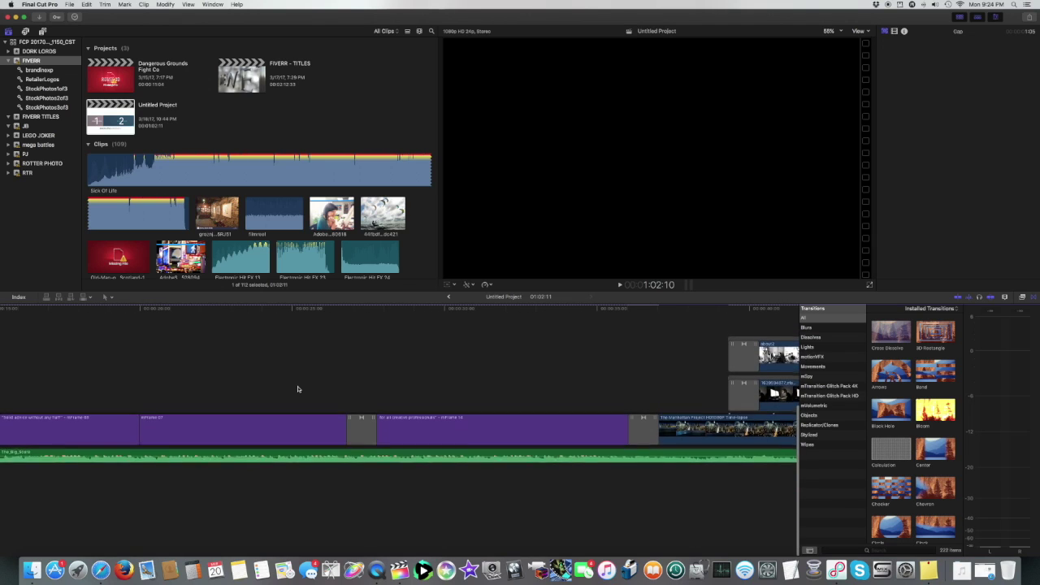
{"action": "scroll", "coordinate": [298, 389], "scroll_direction": "up", "scroll_amount": 3}
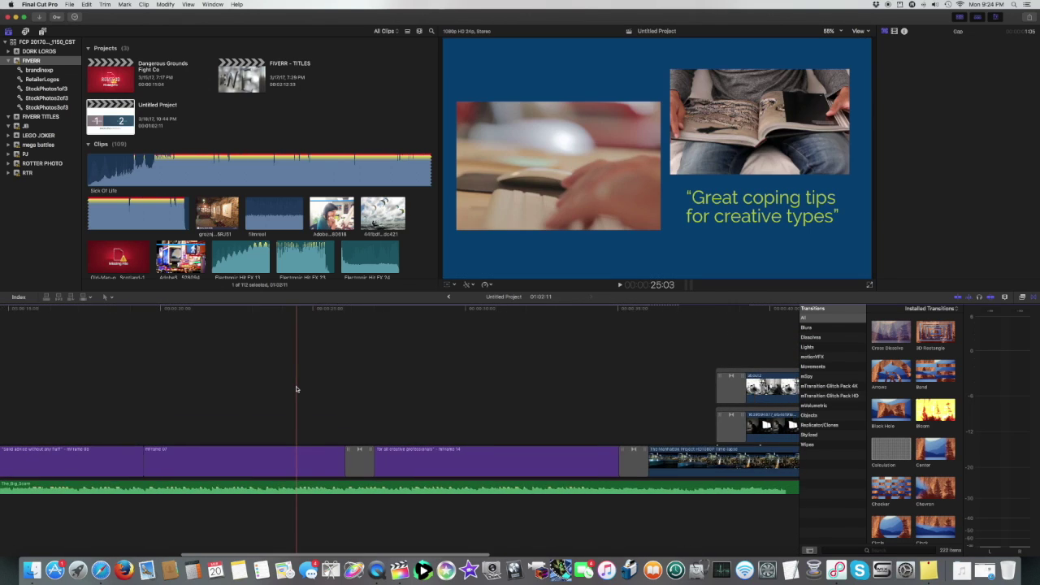
{"action": "scroll", "coordinate": [296, 390], "scroll_direction": "down", "scroll_amount": 5}
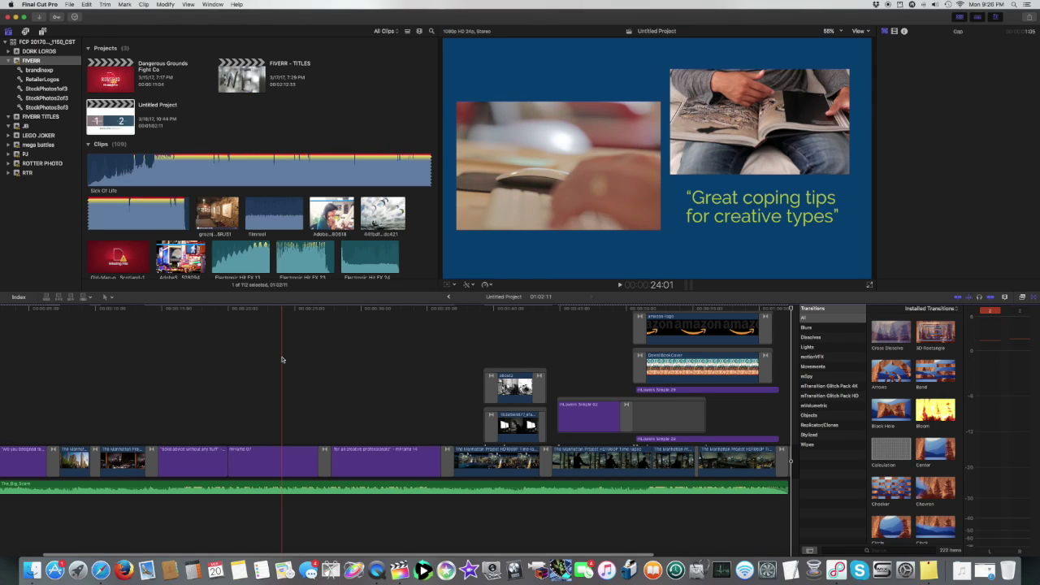
{"action": "scroll", "coordinate": [282, 360], "scroll_direction": "left", "scroll_amount": 3}
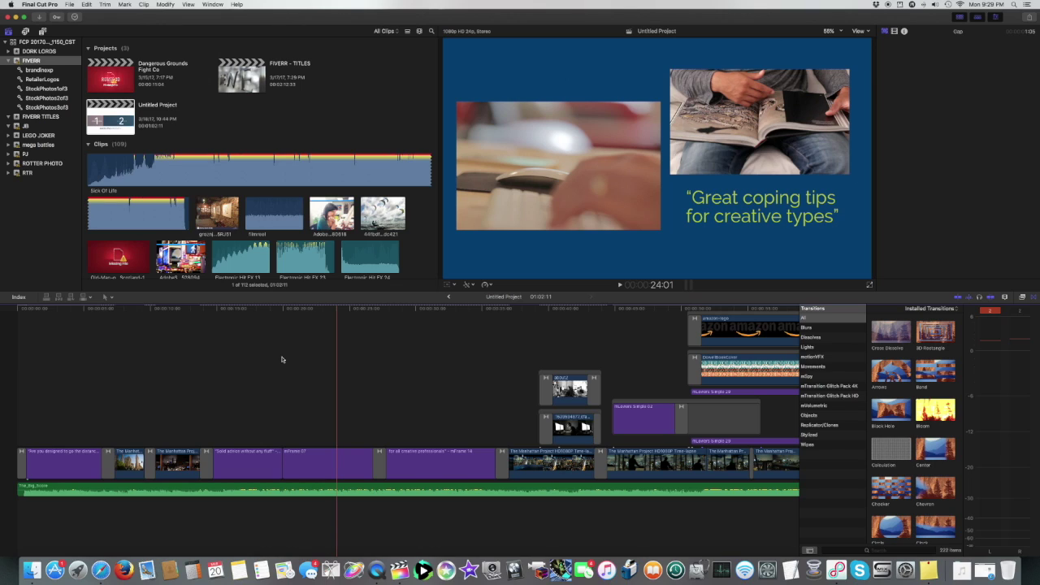
Step: Put the playhead on the 'A must-read for all creative professionals' slide at about 31 seconds
{"action": "scroll", "coordinate": [283, 351], "scroll_direction": "right", "scroll_amount": 2}
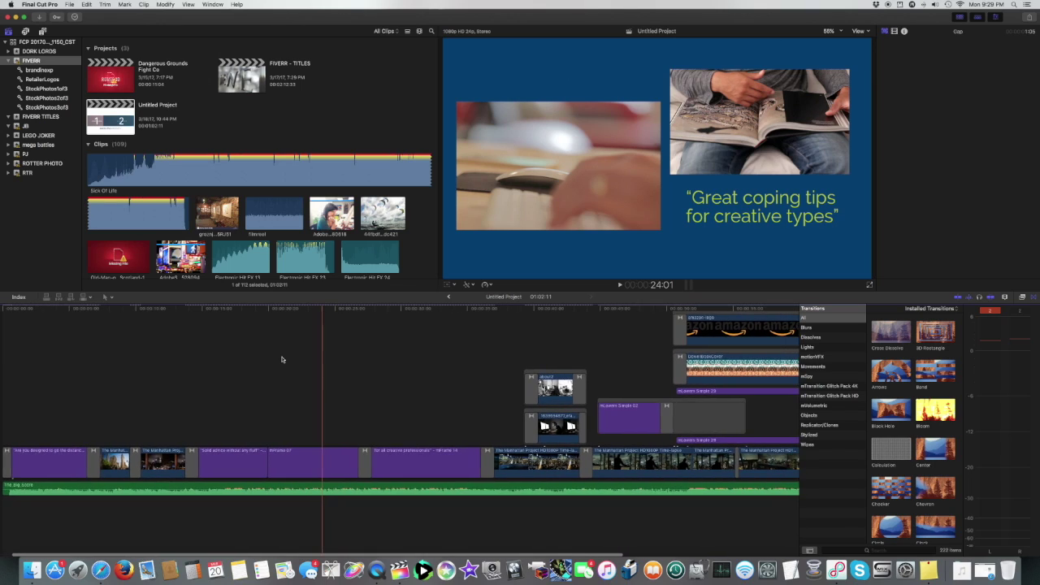
{"action": "left_click", "coordinate": [398, 335]}
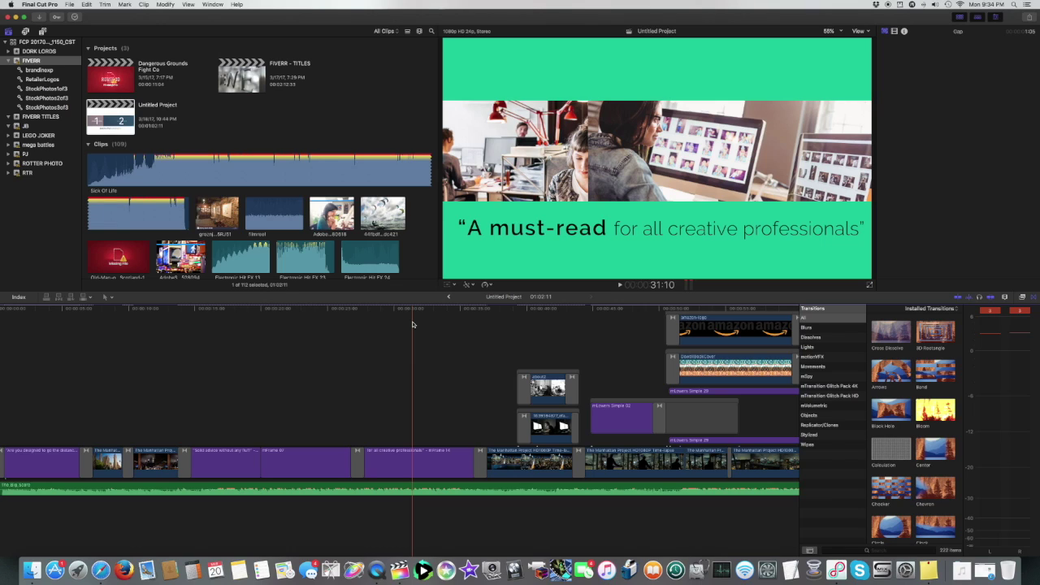
Step: Play and stop the logo ending, then show the iTunes_logo_block clip's transform settings in the Inspector
{"action": "scroll", "coordinate": [412, 324], "scroll_direction": "right", "scroll_amount": 5}
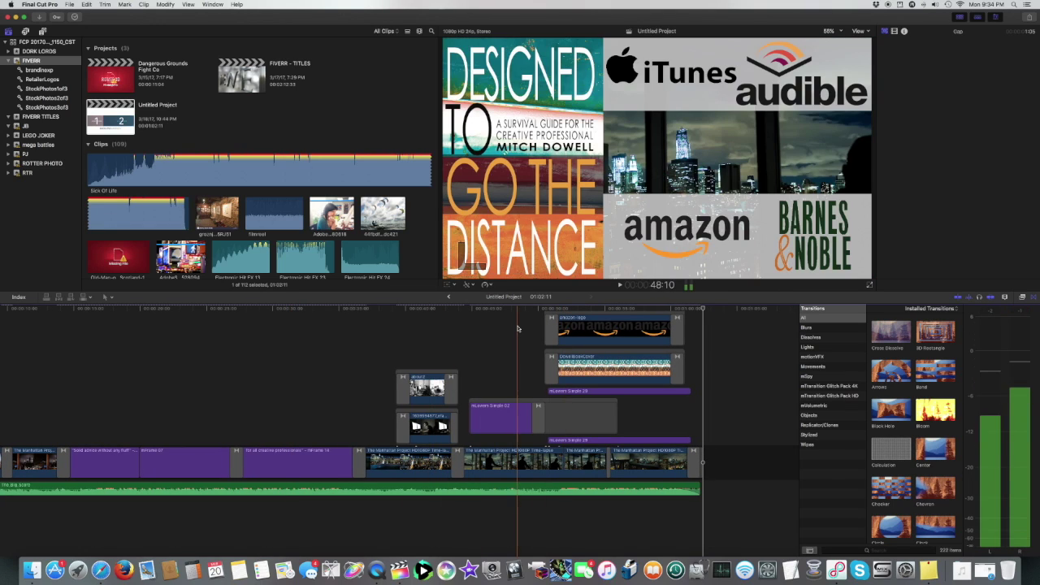
{"action": "scroll", "coordinate": [518, 328], "scroll_direction": "up", "scroll_amount": 5}
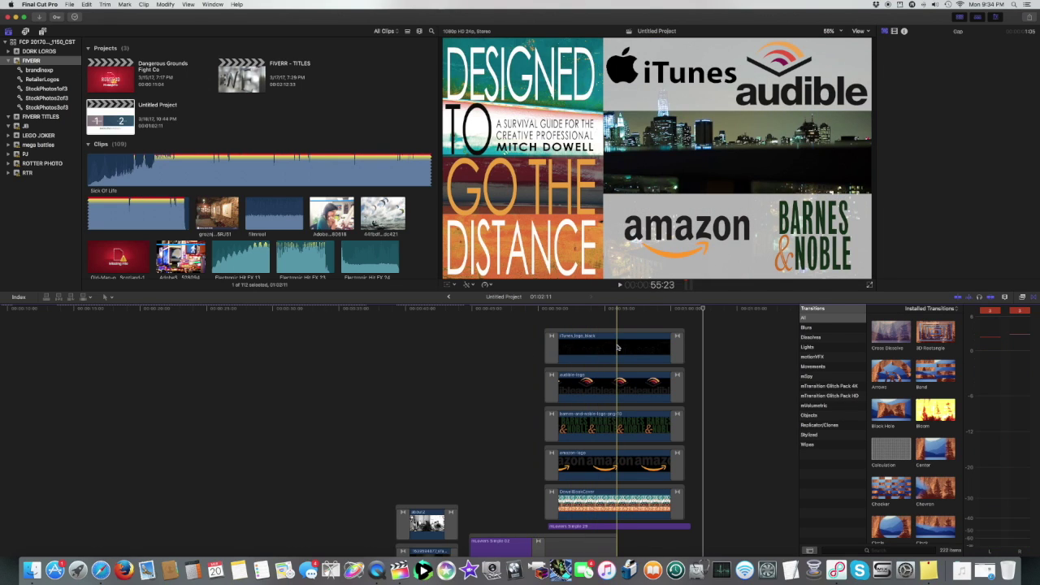
{"action": "key", "text": "space"}
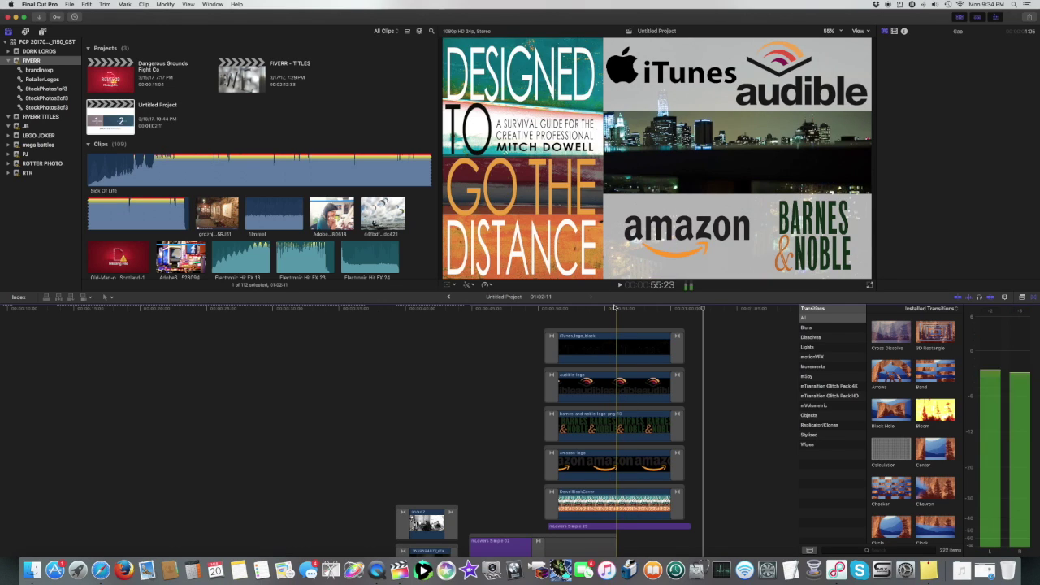
{"action": "key", "text": "space"}
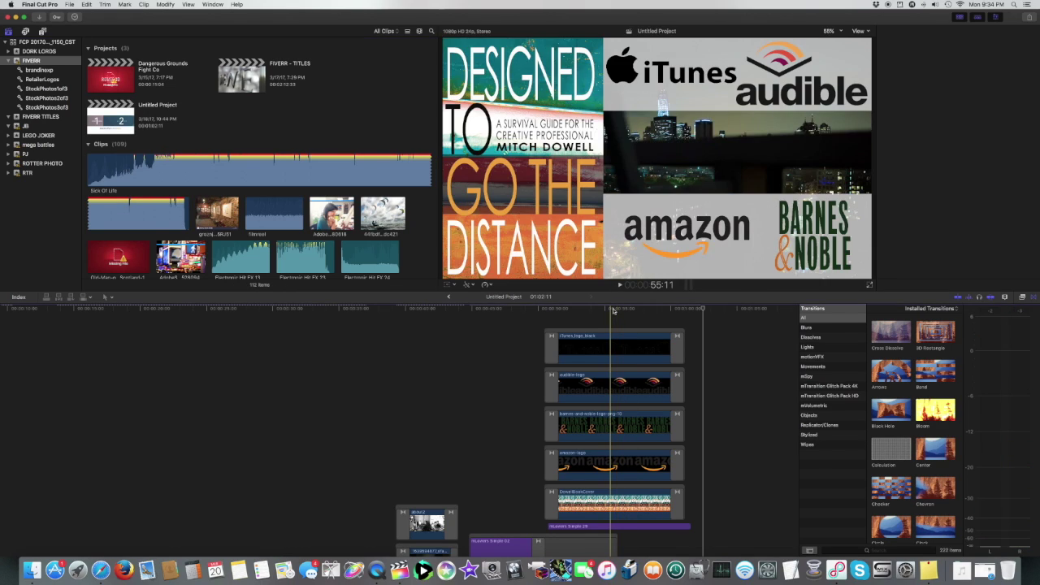
{"action": "key", "text": "super+4"}
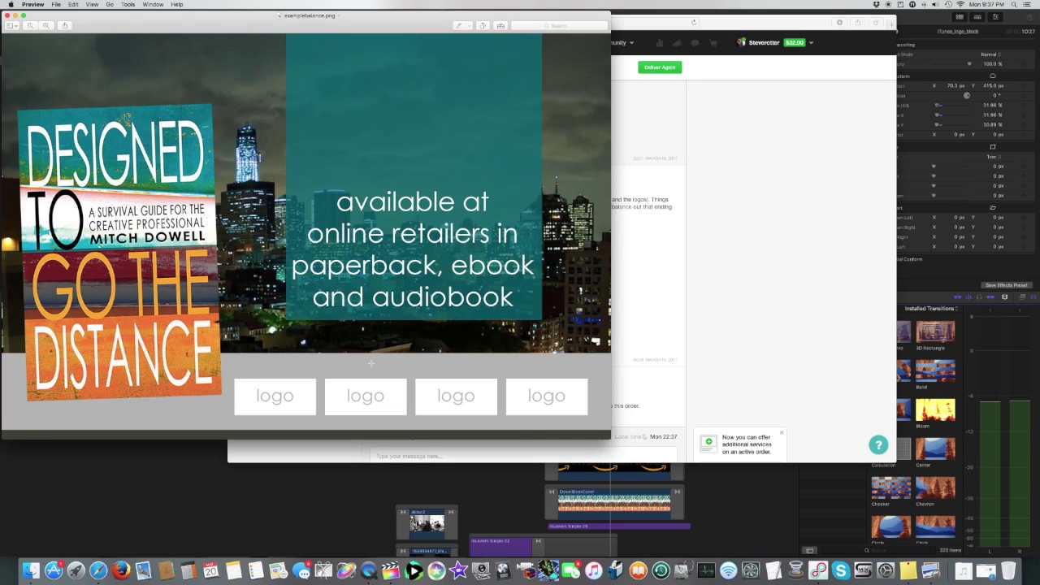
Step: Switch from Preview back to the Fiverr order conversation in Safari
{"action": "key", "text": "super+Tab"}
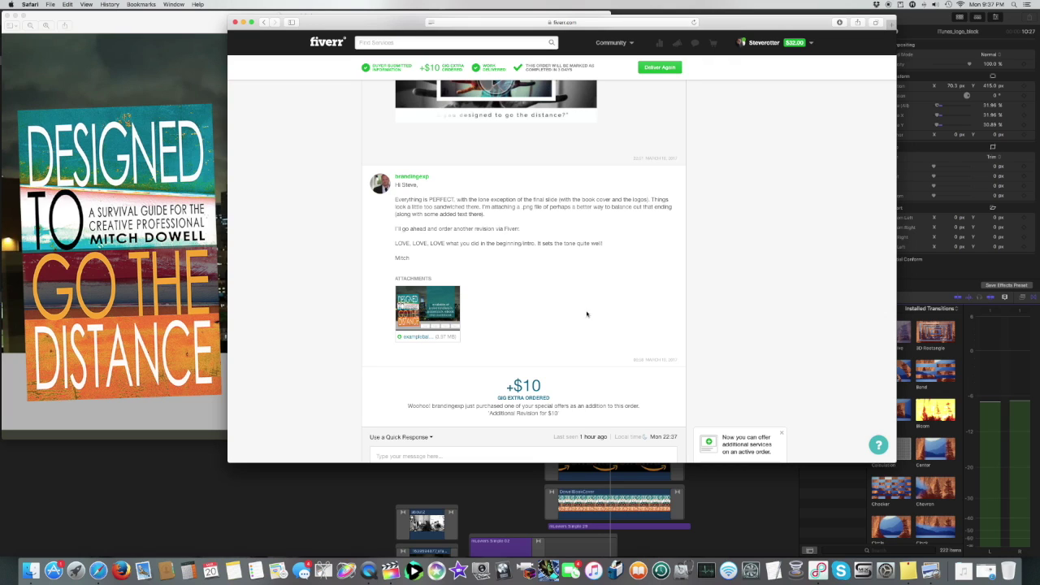
Step: Replay the trailer from its opening 'Are you designed to go the distance?' slide
{"action": "left_click", "coordinate": [165, 454]}
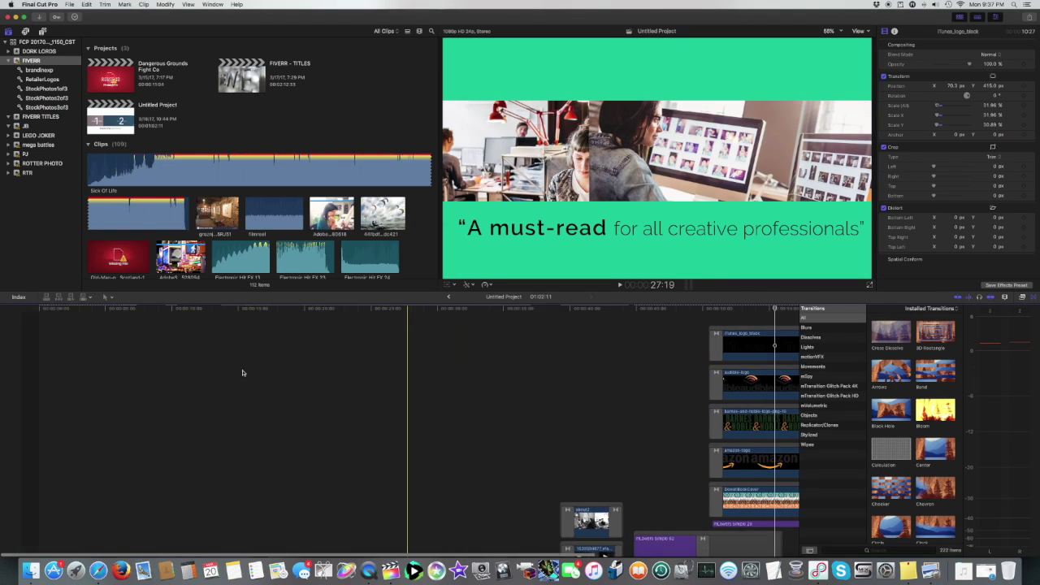
{"action": "left_click", "coordinate": [29, 311]}
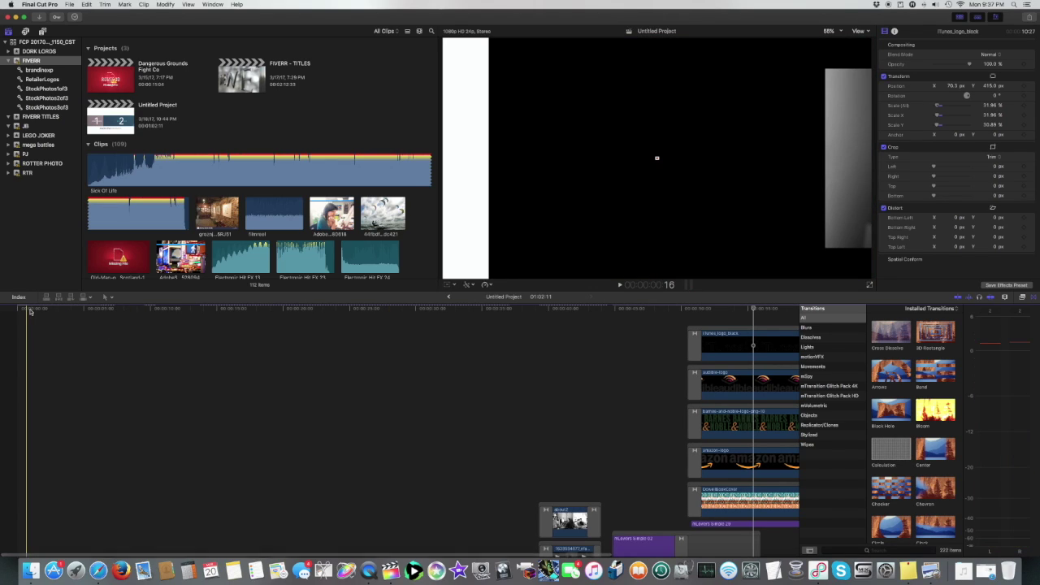
{"action": "key", "text": "space"}
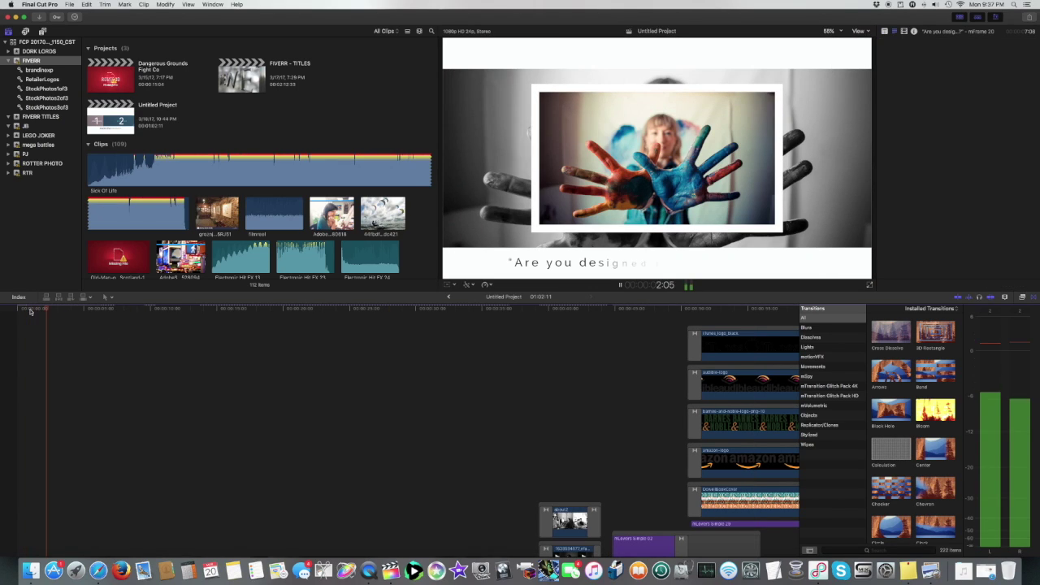
{"action": "key", "text": "space"}
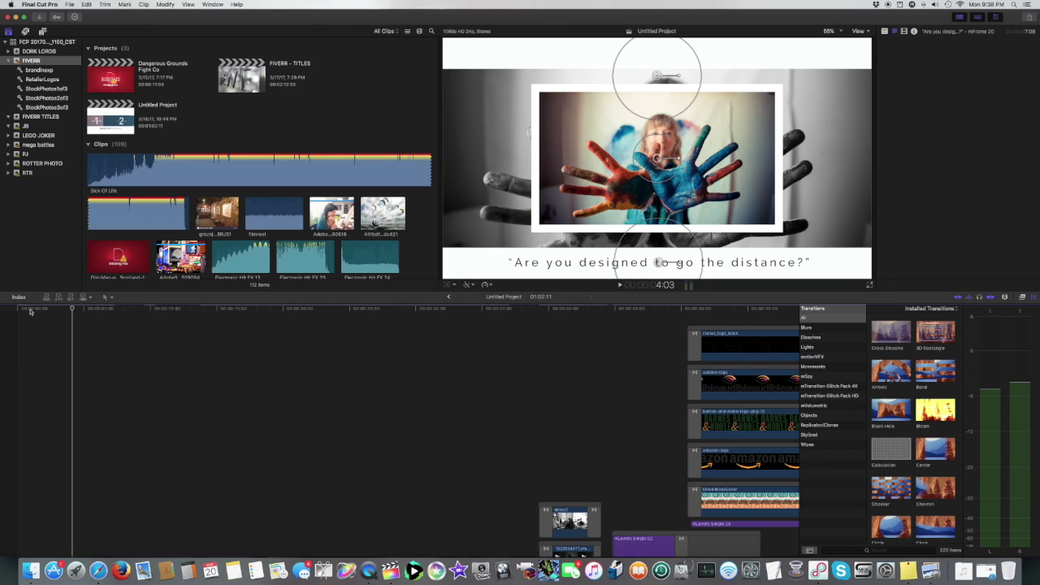
{"action": "left_click_drag", "start_coordinate": [30, 311], "coordinate": [83, 311]}
{"action": "key", "text": "space"}
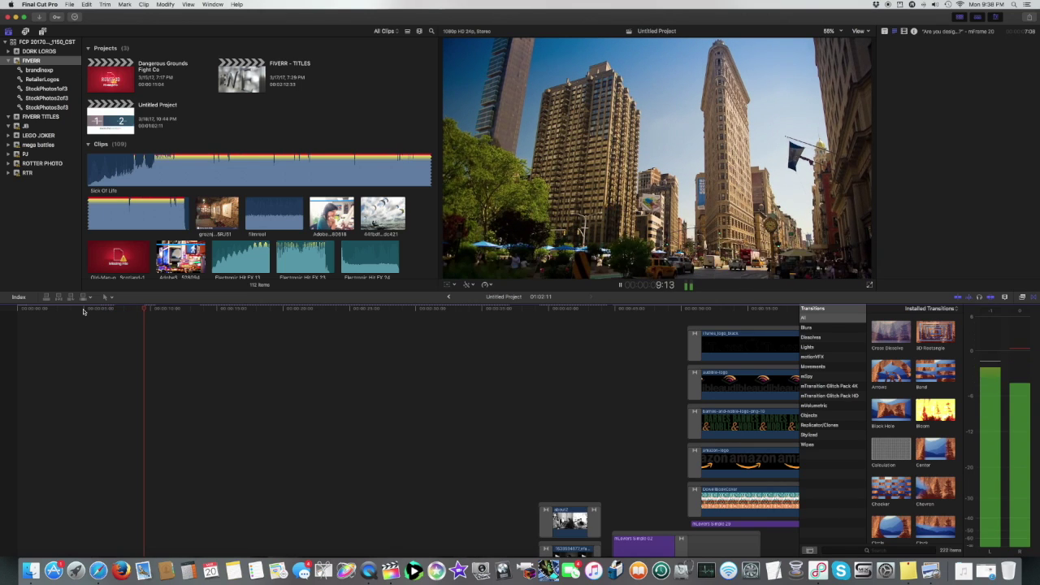
{"action": "key", "text": "space"}
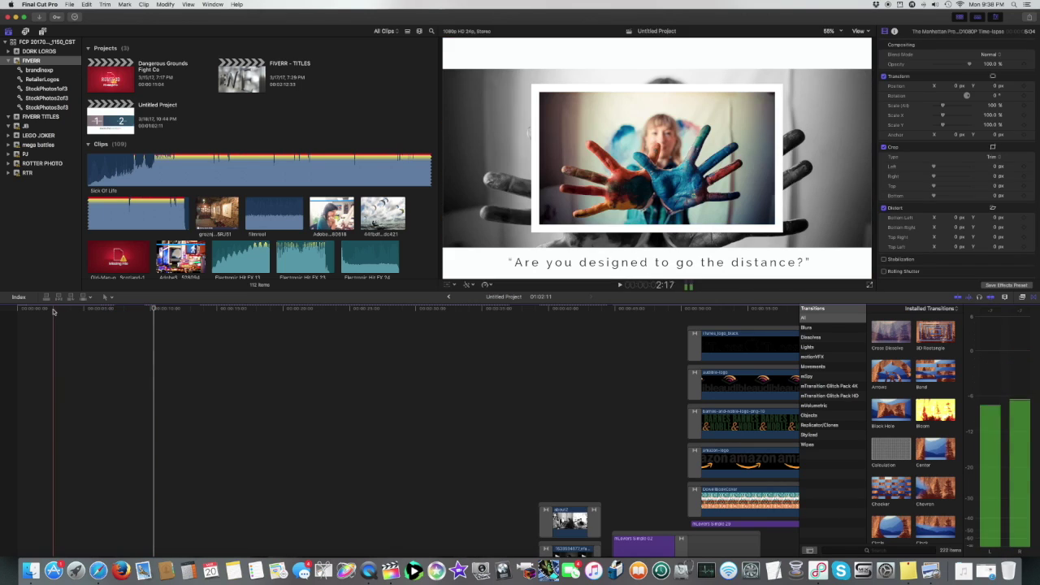